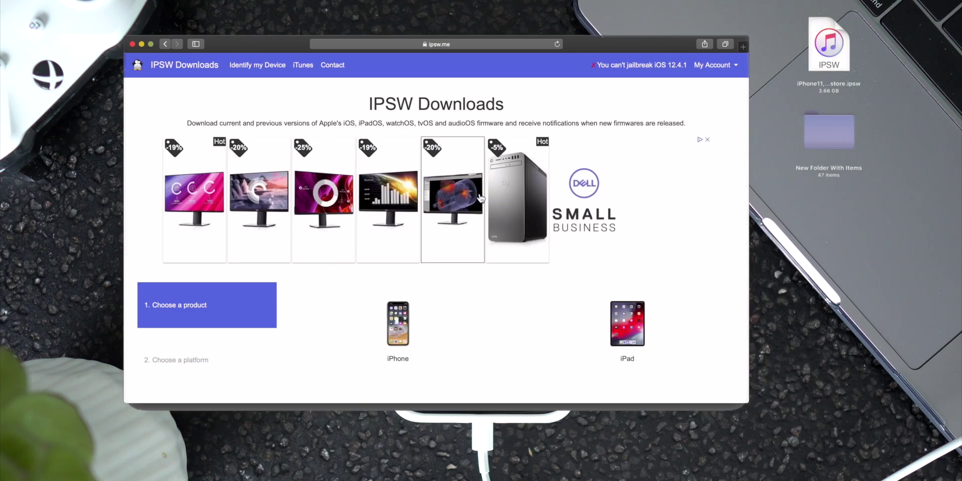
# Locate the iPhone XS Max iOS 12.4.1 firmware on ipsw.me and start its 3.41 GB download.
pyautogui.scroll(-3, 506, 252)
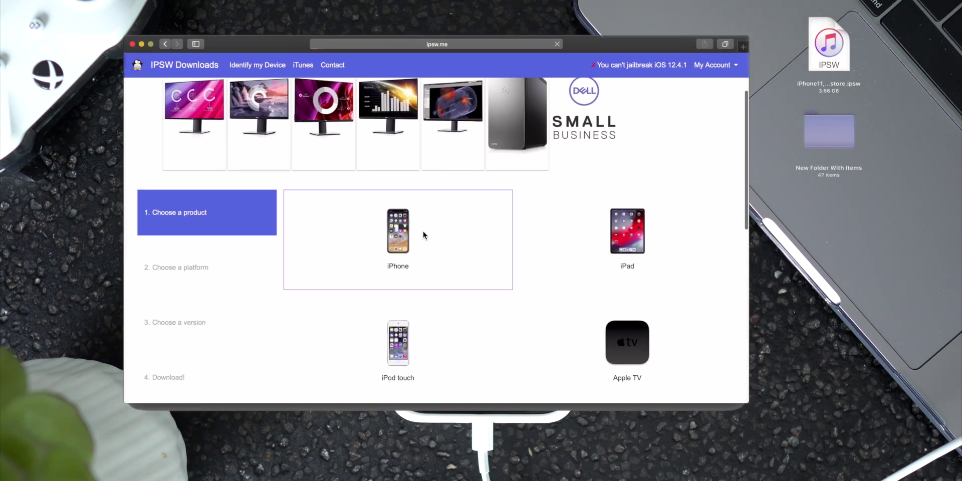
pyautogui.click(423, 231)
pyautogui.scroll(-2, 498, 260)
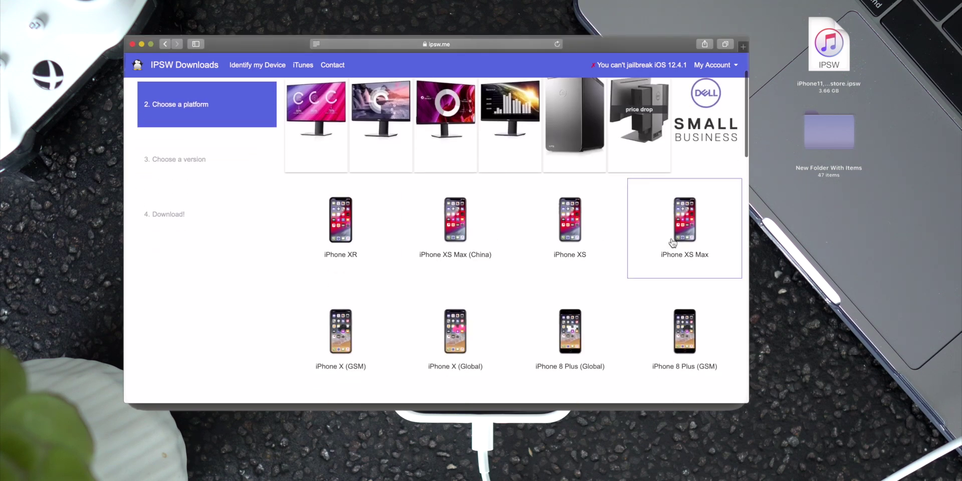
pyautogui.click(693, 231)
pyautogui.scroll(-1, 570, 238)
pyautogui.click(369, 186)
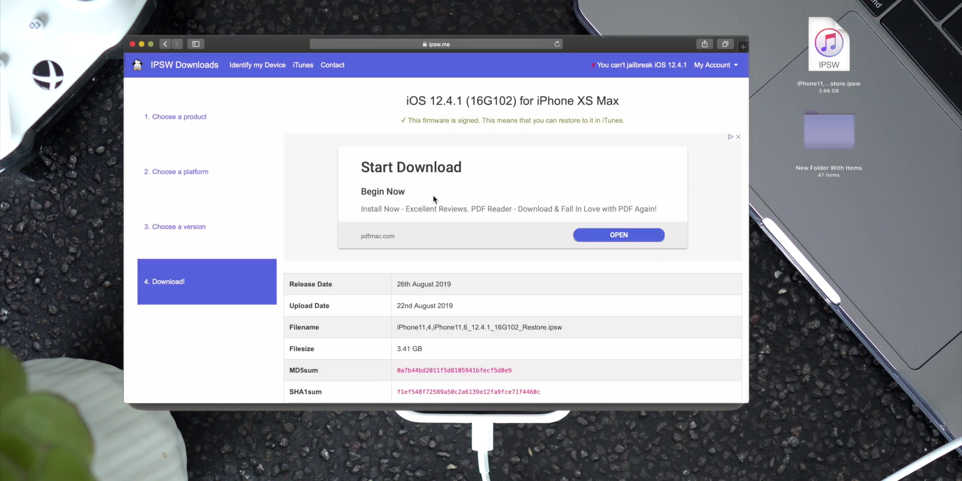
pyautogui.scroll(-5, 432, 196)
pyautogui.scroll(-2, 434, 199)
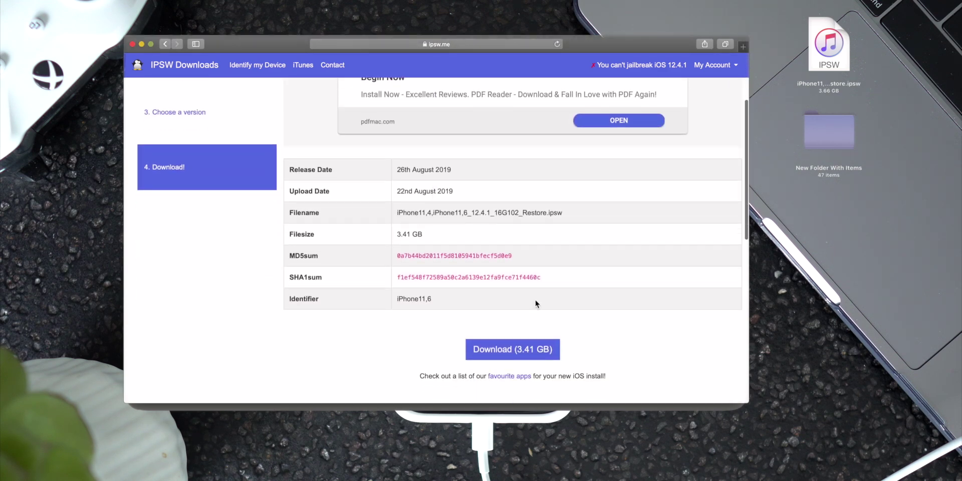
pyautogui.click(504, 351)
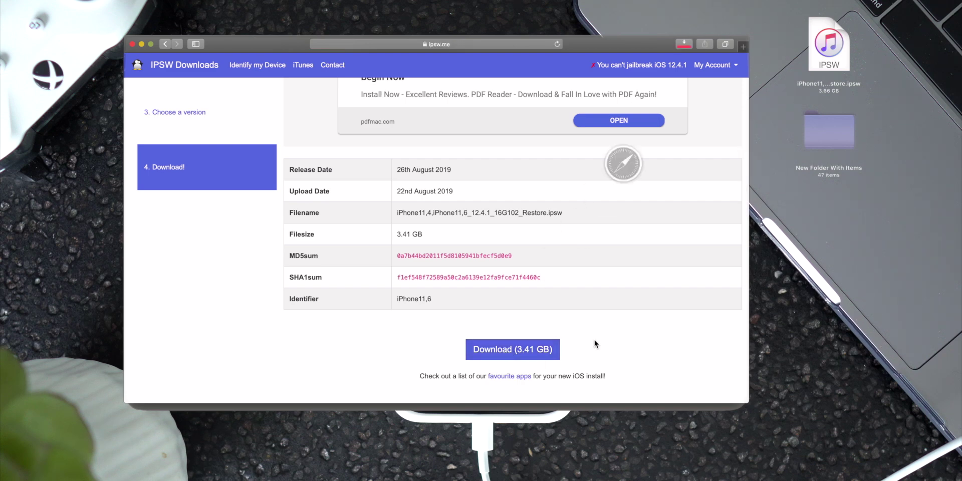
# Stop and clear the firmware download in the Downloads list, then hide Safari.
pyautogui.click(690, 43)
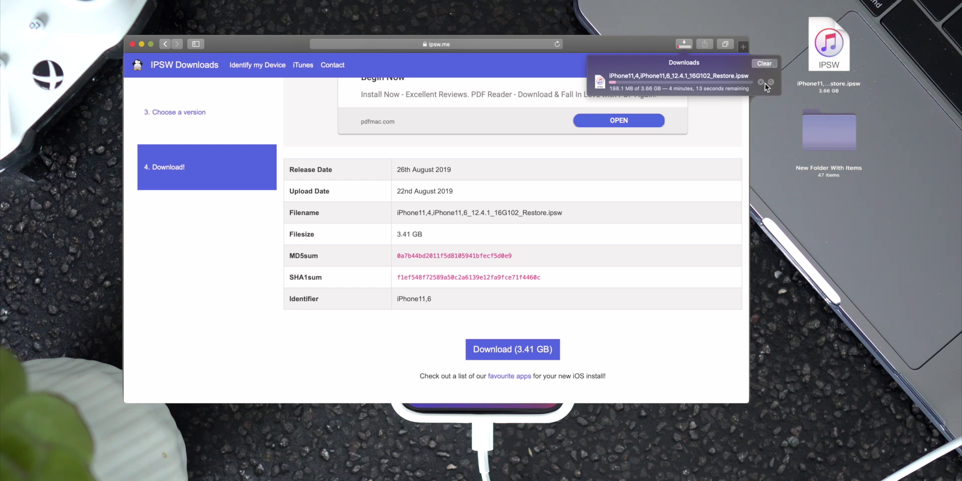
pyautogui.click(760, 82)
pyautogui.click(764, 63)
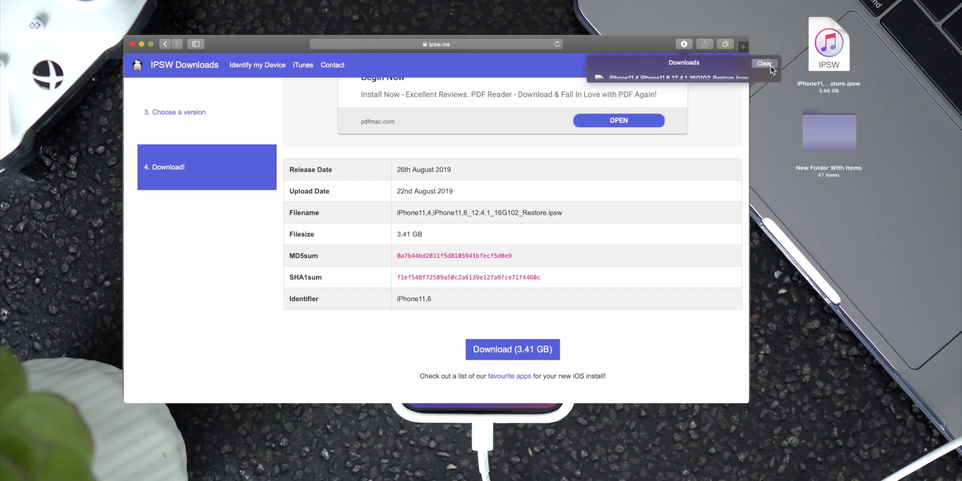
pyautogui.click(142, 44)
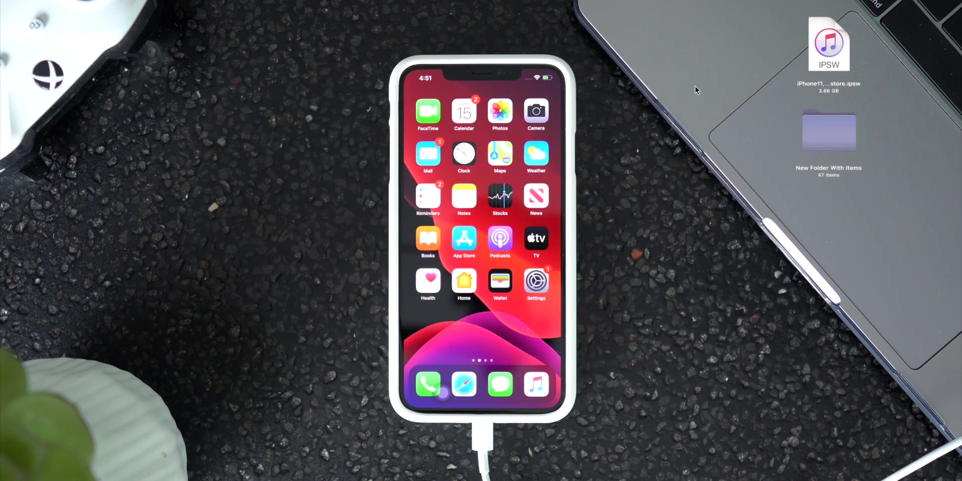
# Quick Look the iOS 12.4.1 IPSW file on the desktop, then deselect it.
pyautogui.click(820, 63)
pyautogui.press('space')
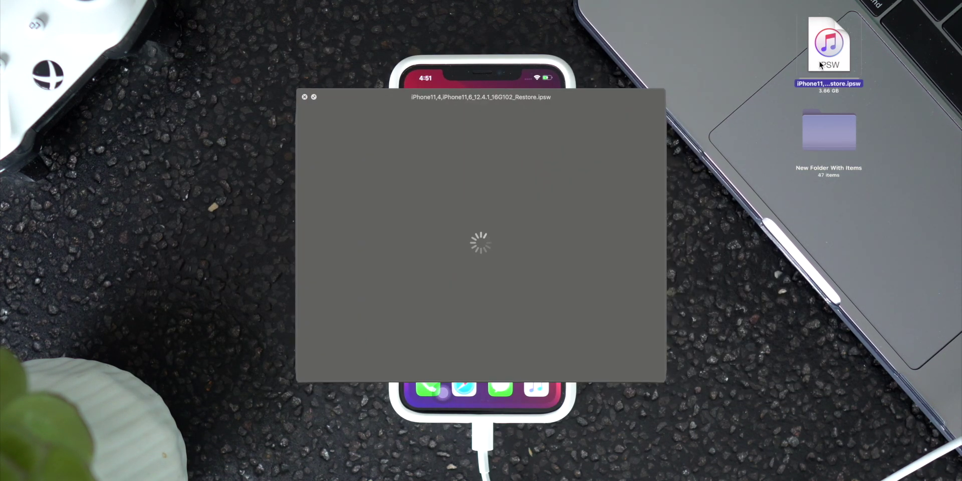
pyautogui.press('space')
pyautogui.click(757, 99)
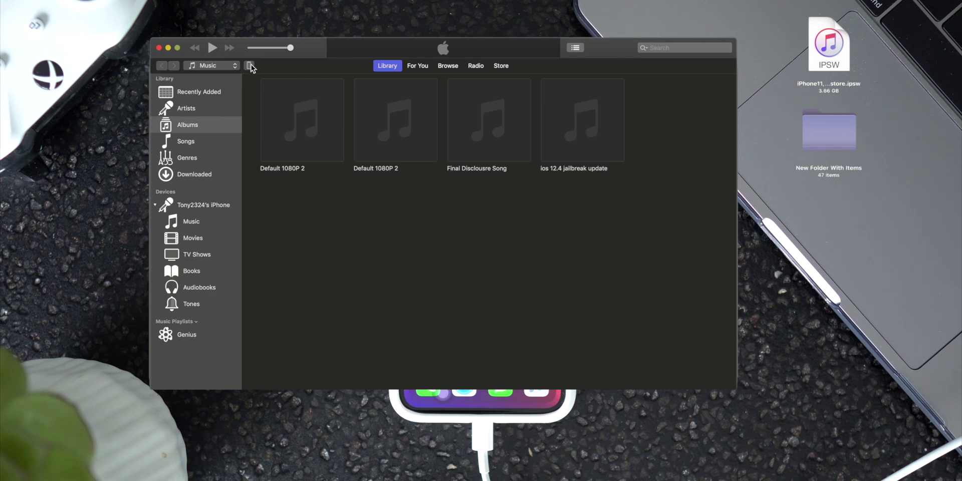
# On the iPhone XS Max Summary page, set automatic backups to This Computer and back up now.
pyautogui.click(250, 66)
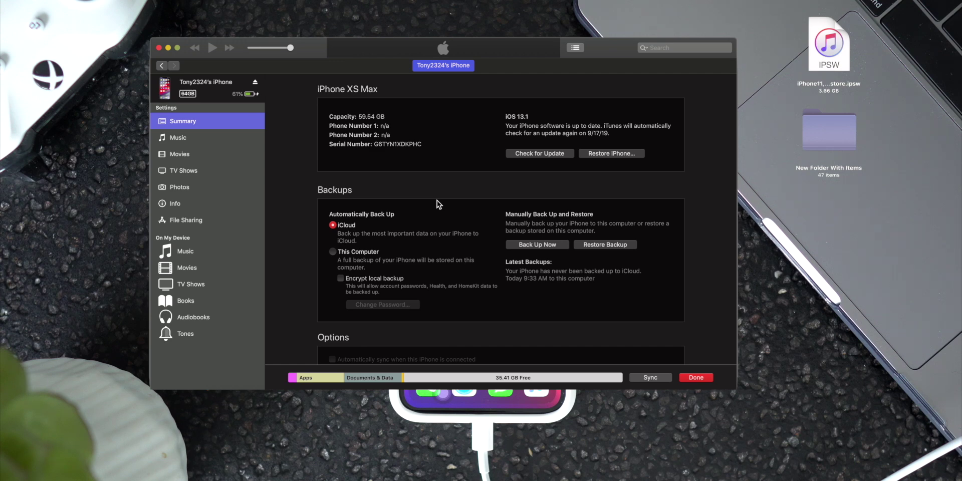
pyautogui.click(335, 253)
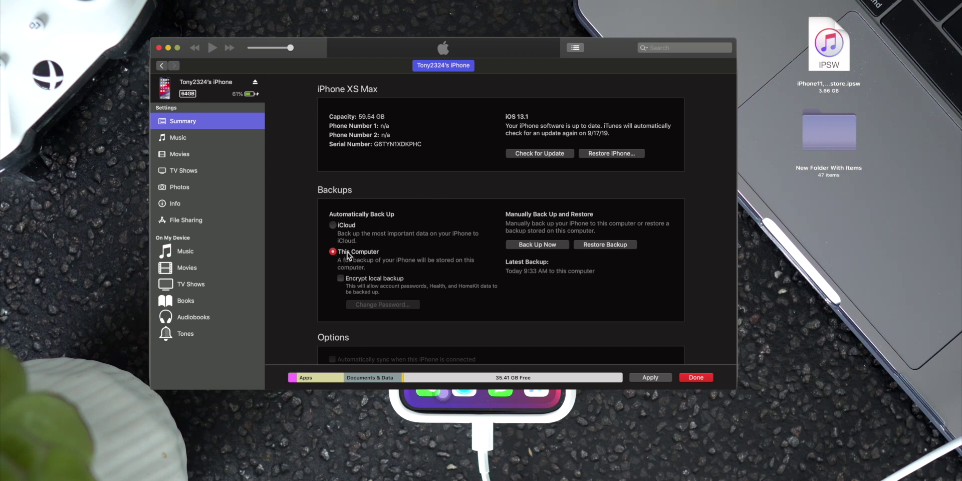
pyautogui.click(538, 245)
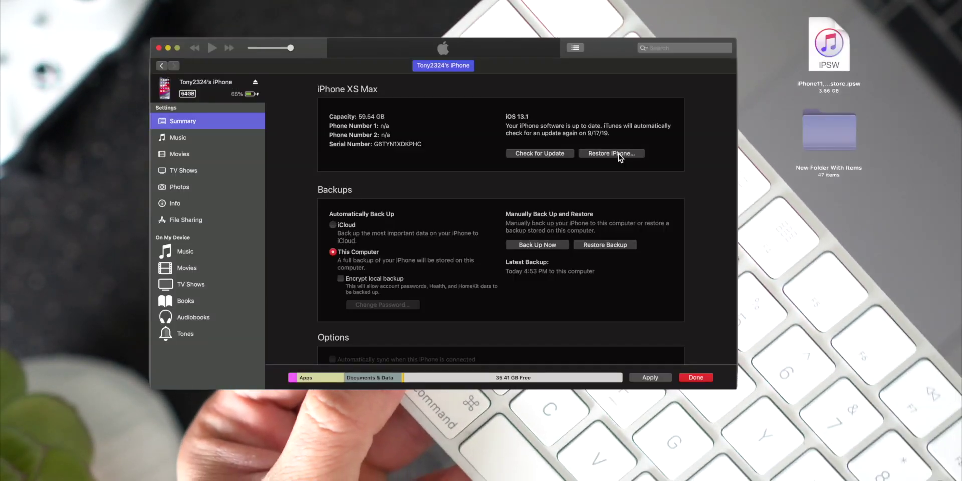
# Restore the iPhone from the desktop iOS 12.4.1 IPSW file, confirming the erase and restore.
pyautogui.keyDown('alt'); pyautogui.click(620, 158); pyautogui.keyUp('alt')
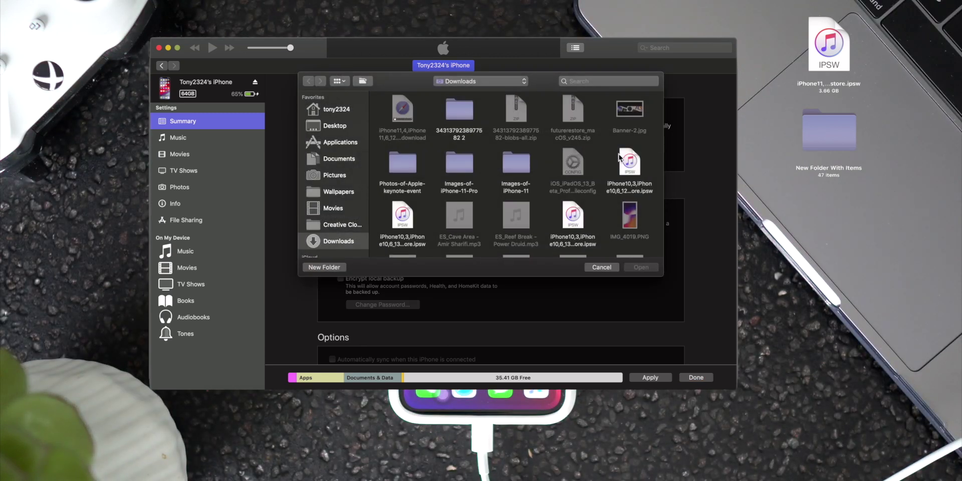
pyautogui.click(334, 126)
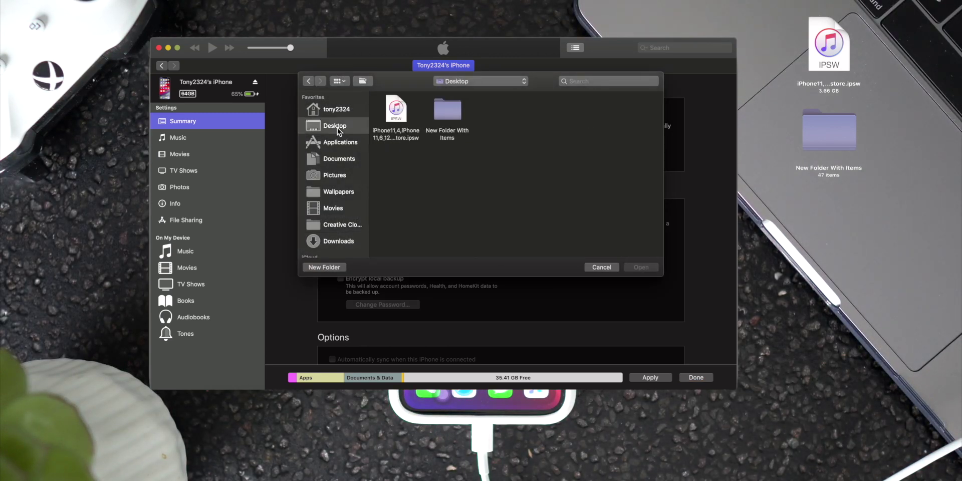
pyautogui.click(406, 119)
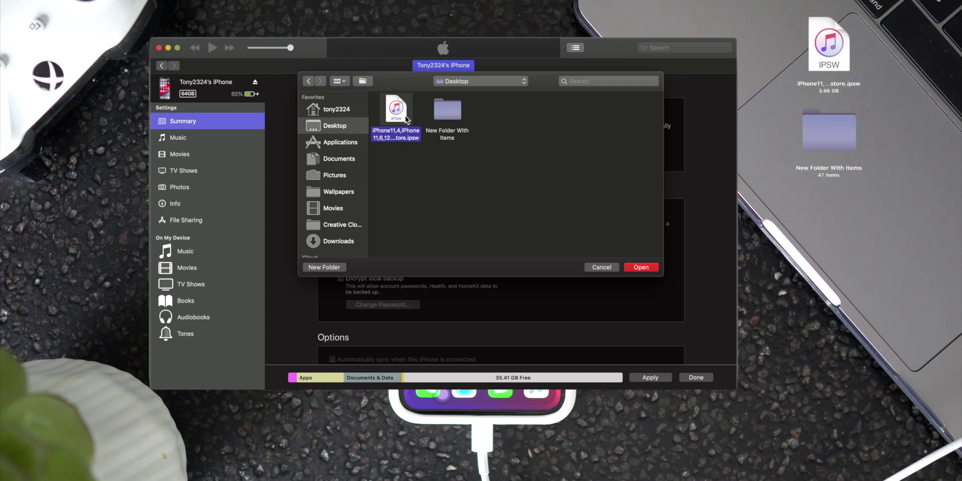
pyautogui.click(644, 267)
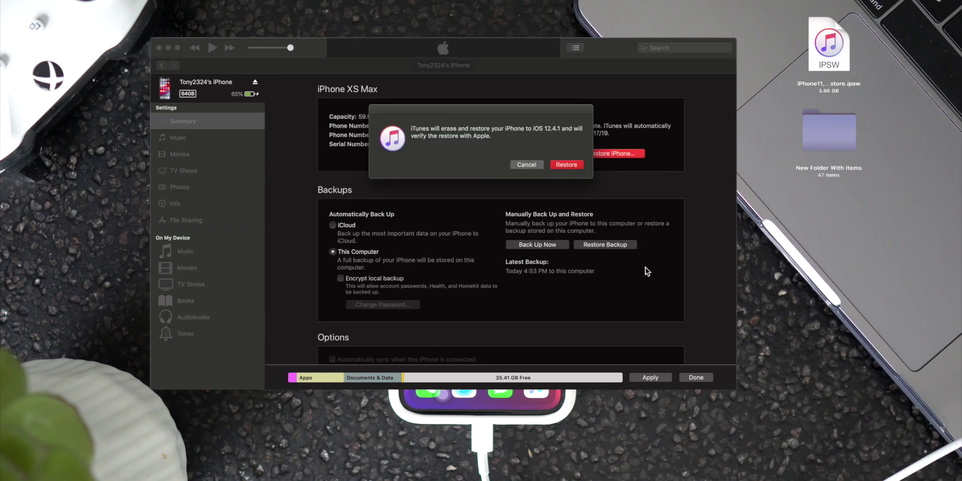
pyautogui.click(567, 165)
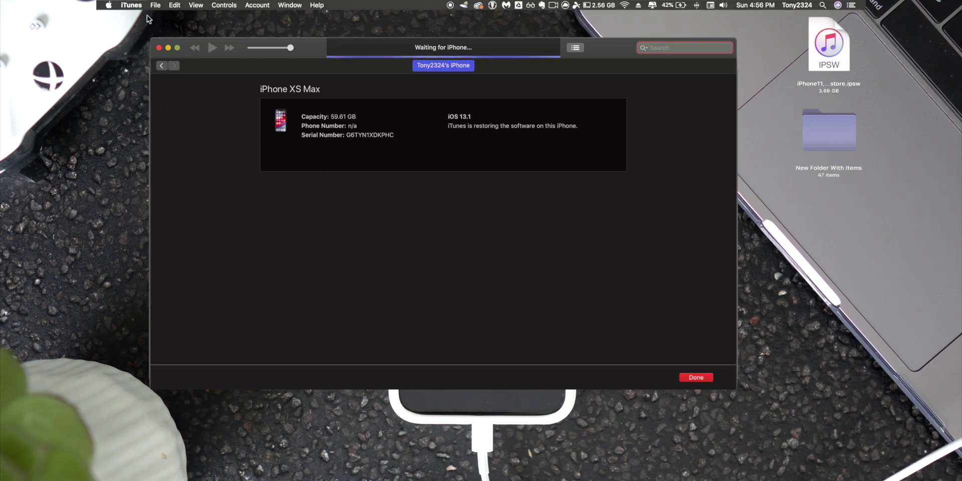
# In Preferences > Devices, show the iPhone XS Max's backup in Finder.
pyautogui.click(130, 5)
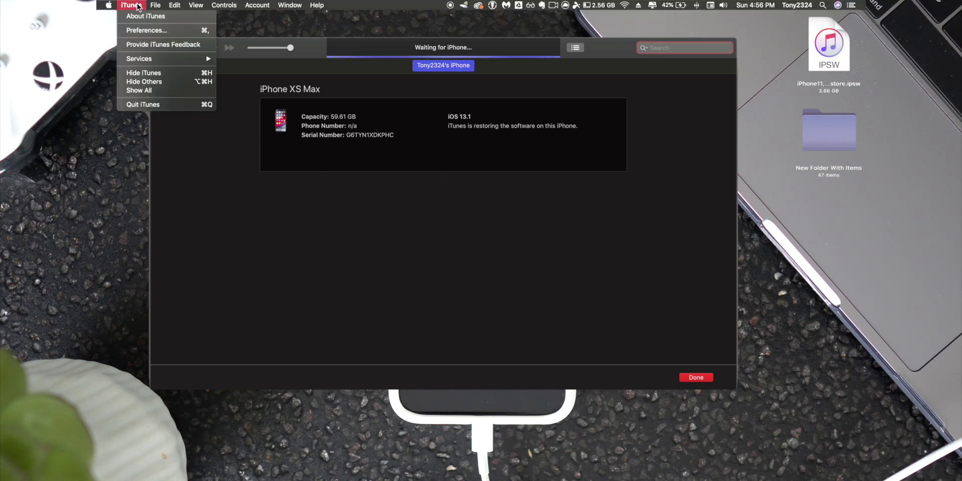
pyautogui.click(134, 31)
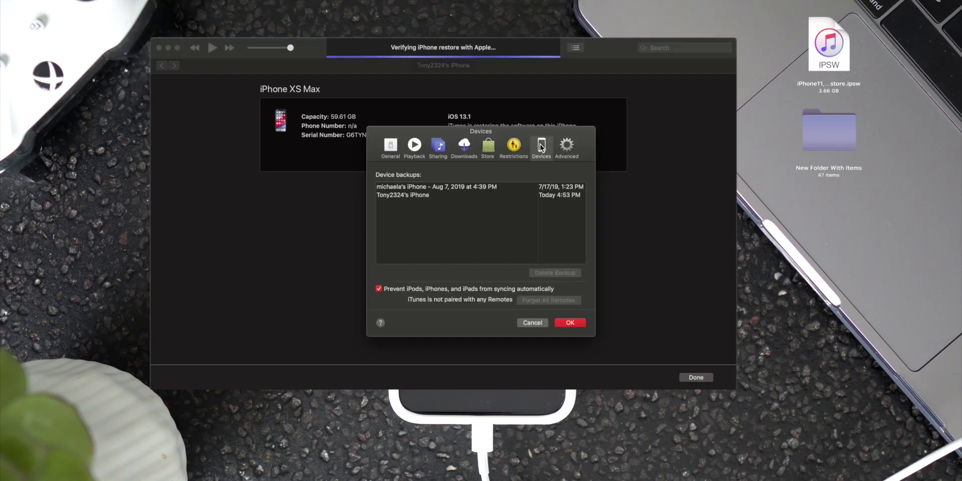
pyautogui.click(419, 195)
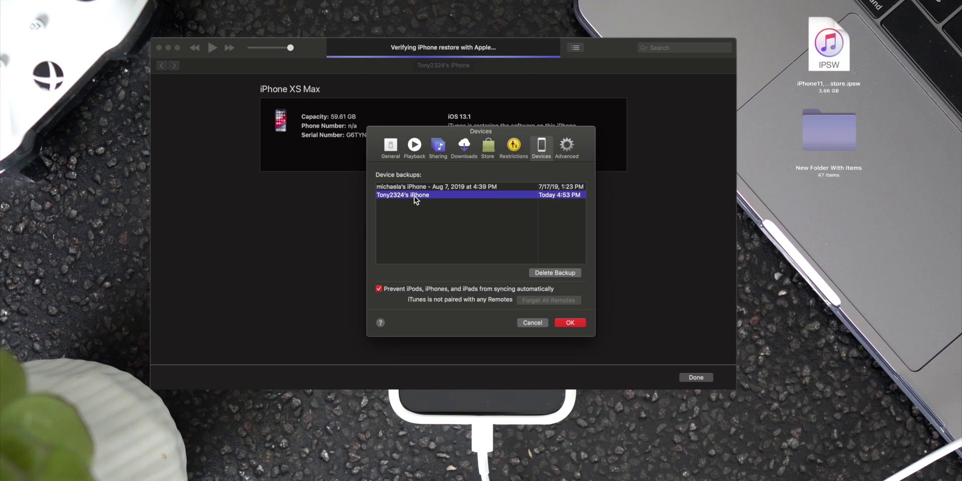
pyautogui.rightClick(416, 196)
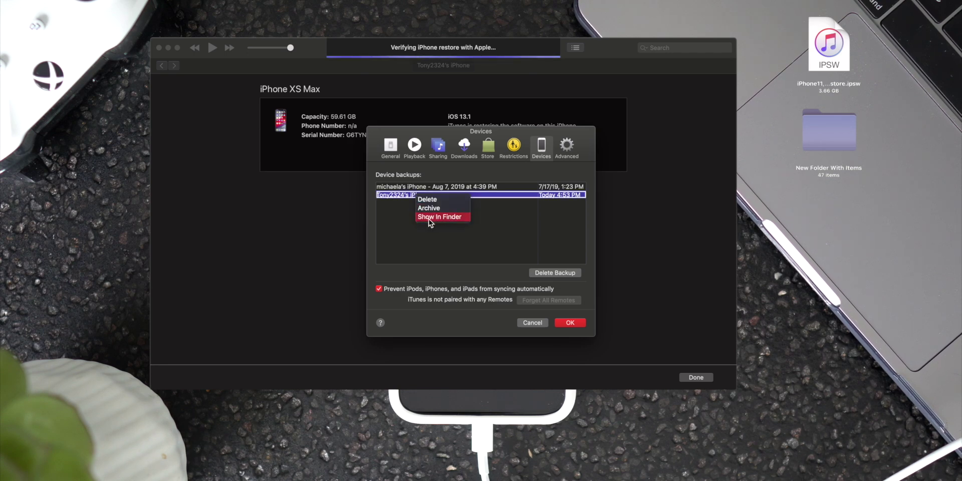
pyautogui.click(432, 218)
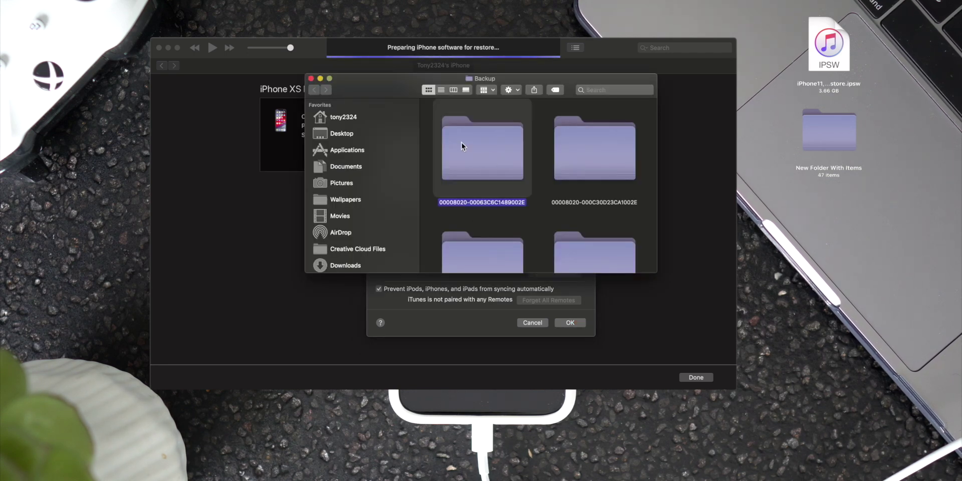
# In the iPhone's backup folder, choose Open With > Other… for Info.plist to pick TextEdit.
pyautogui.doubleClick(492, 151)
pyautogui.click(488, 163)
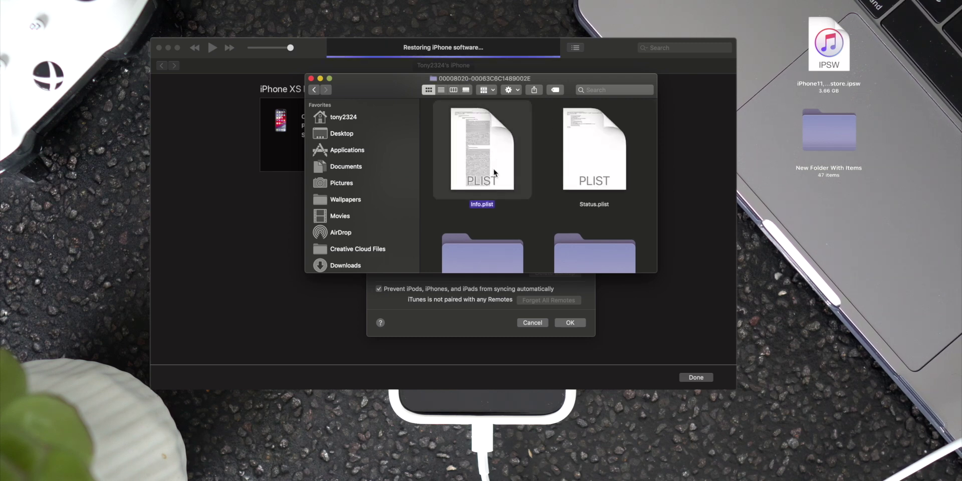
pyautogui.rightClick(486, 155)
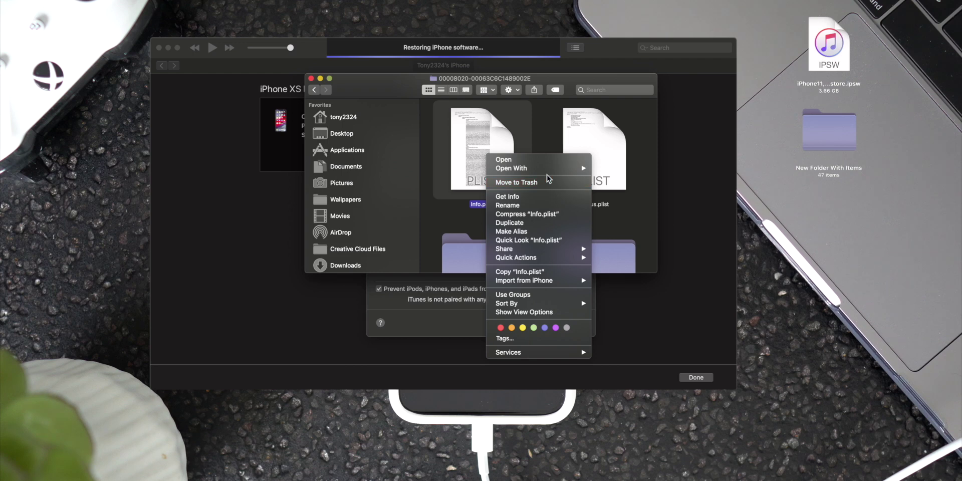
pyautogui.moveTo(577, 168)
pyautogui.click(628, 191)
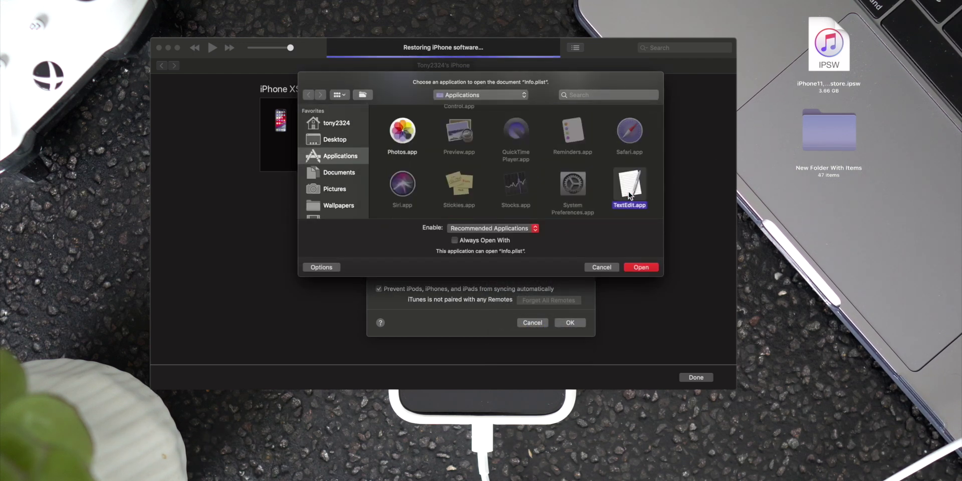
pyautogui.press('Escape')
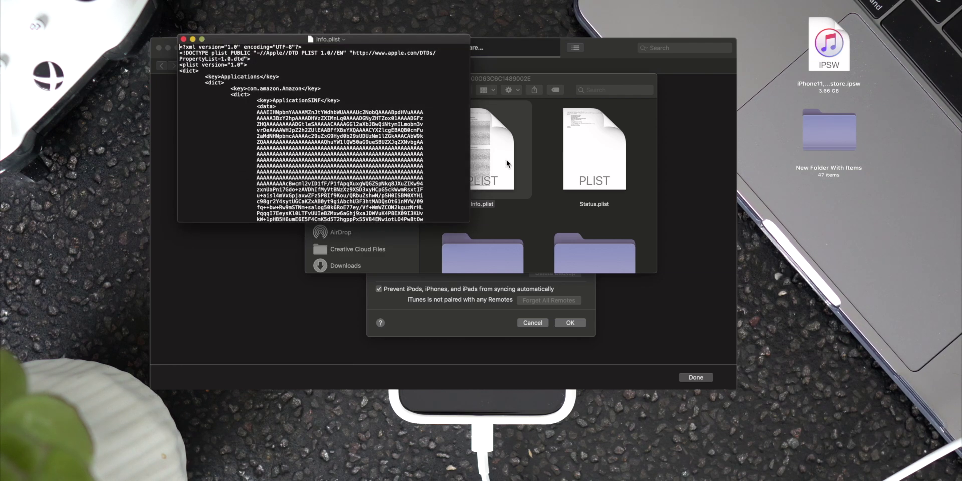
# Find Product Version in Info.plist, change its value from 13.1 to 12, and save.
pyautogui.press('super+f')
pyautogui.write('13')
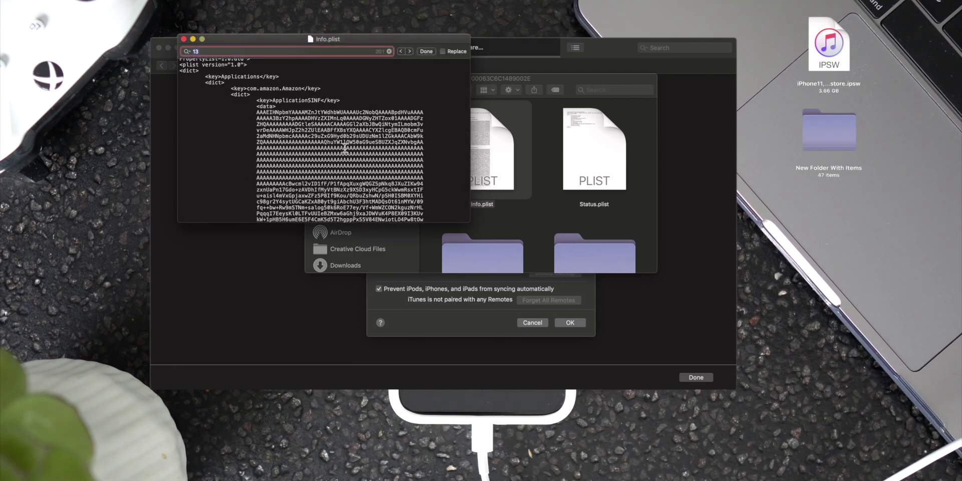
pyautogui.write('product')
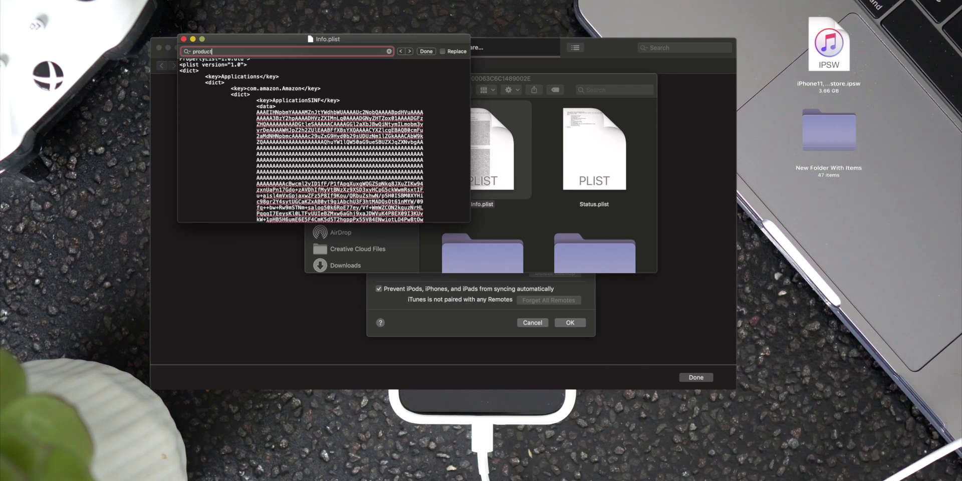
pyautogui.press('Return')
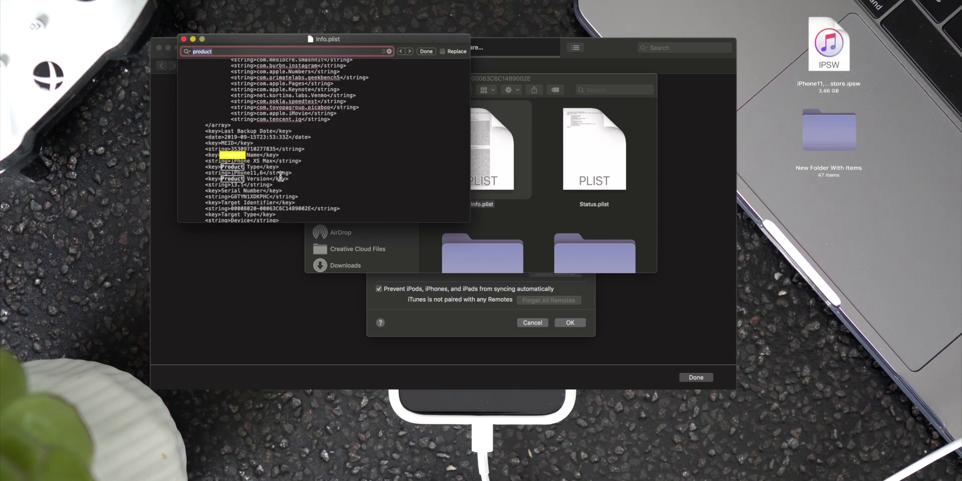
pyautogui.press('Return')
pyautogui.press('Return')
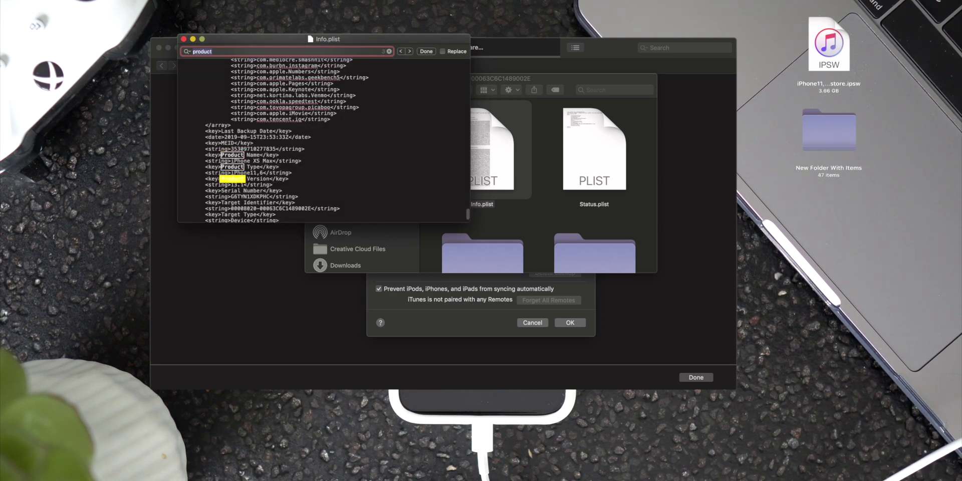
pyautogui.click(263, 181)
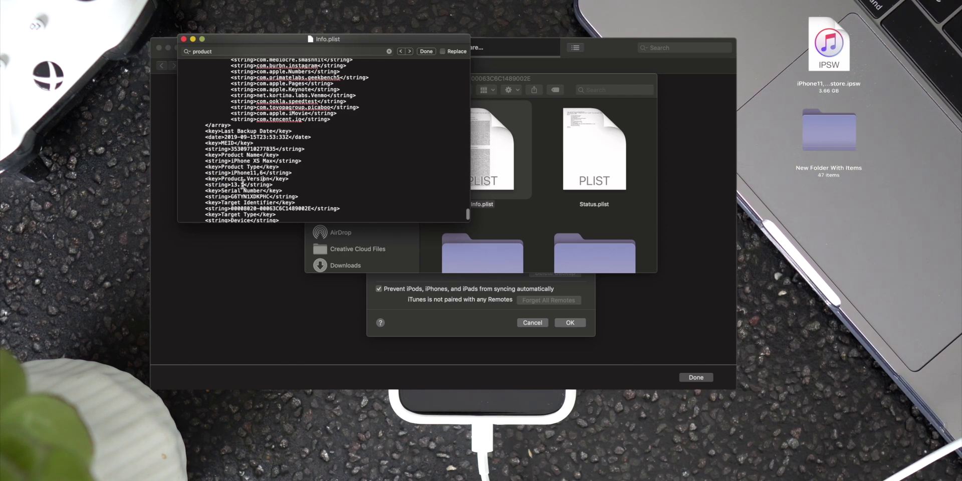
pyautogui.press('BackSpace')
pyautogui.press('BackSpace')
pyautogui.press('BackSpace')
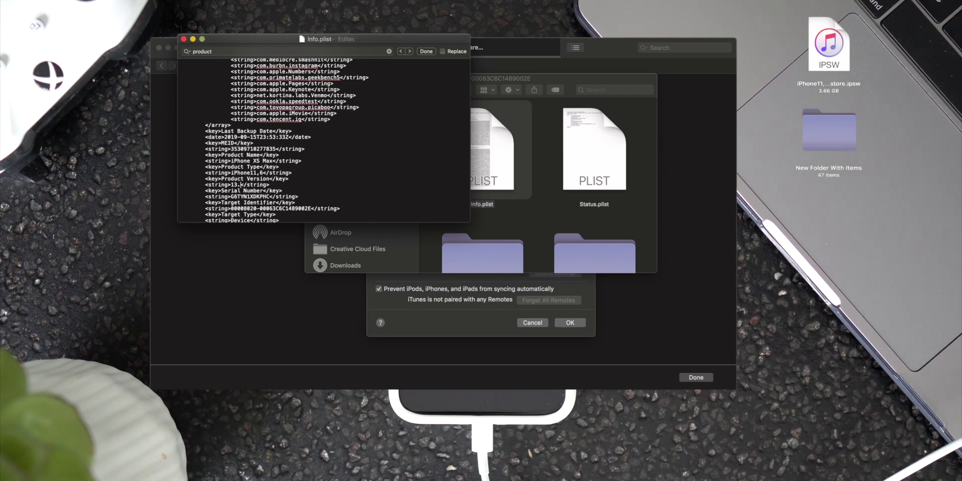
pyautogui.write('2')
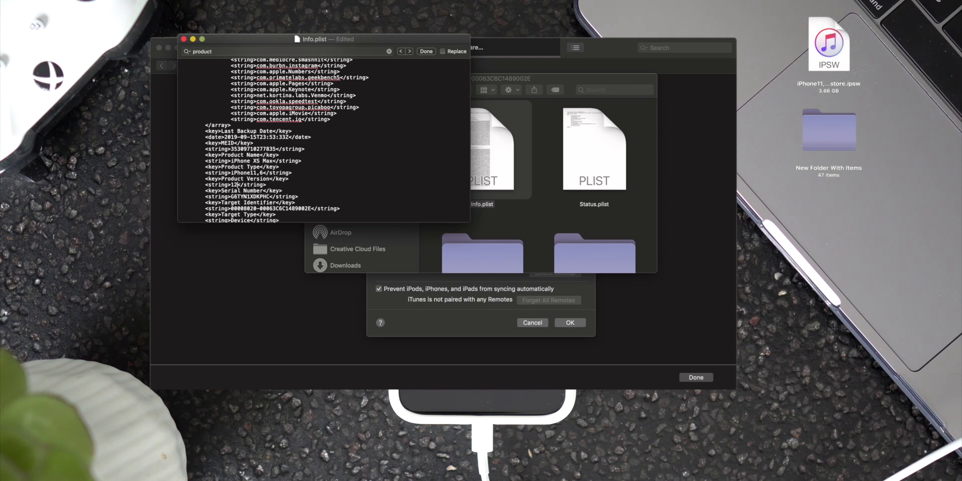
pyautogui.click(299, 161)
pyautogui.press('super+s')
# Close the Info.plist document, the backup folder window and iTunes Preferences.
pyautogui.click(184, 38)
pyautogui.click(311, 79)
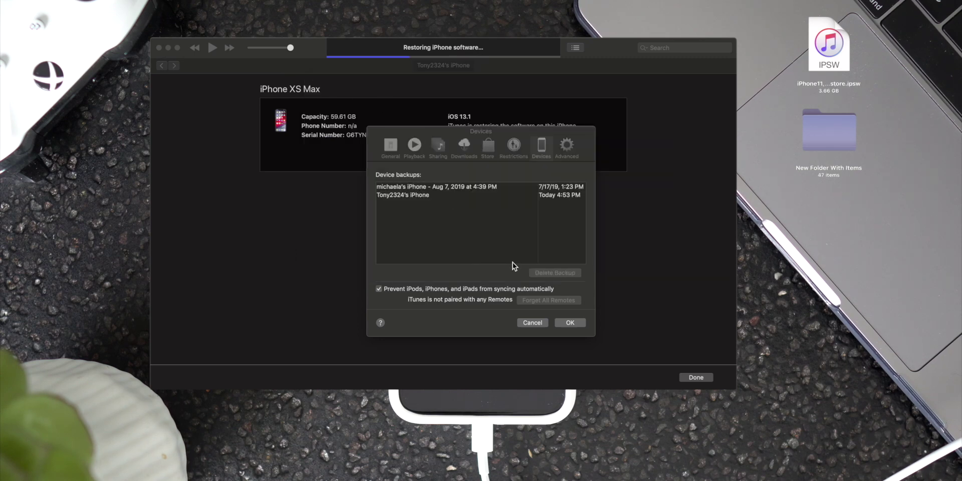
pyautogui.click(571, 323)
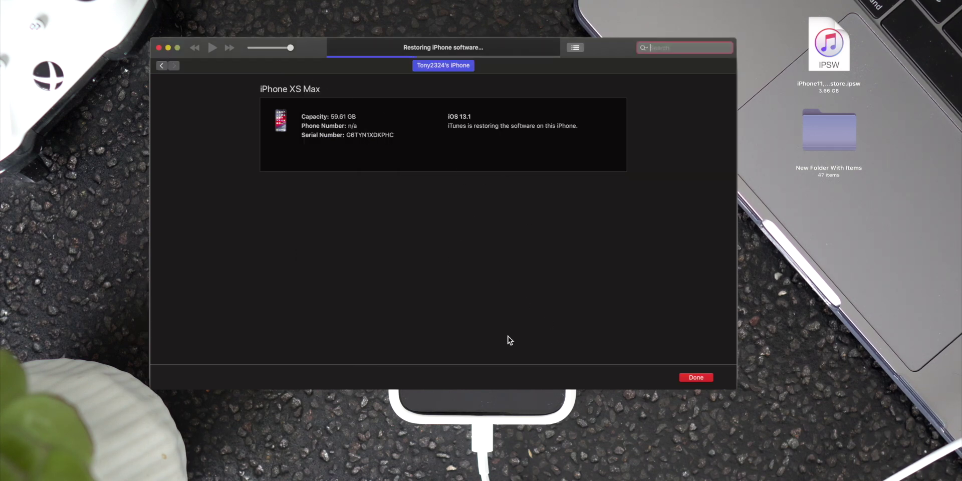